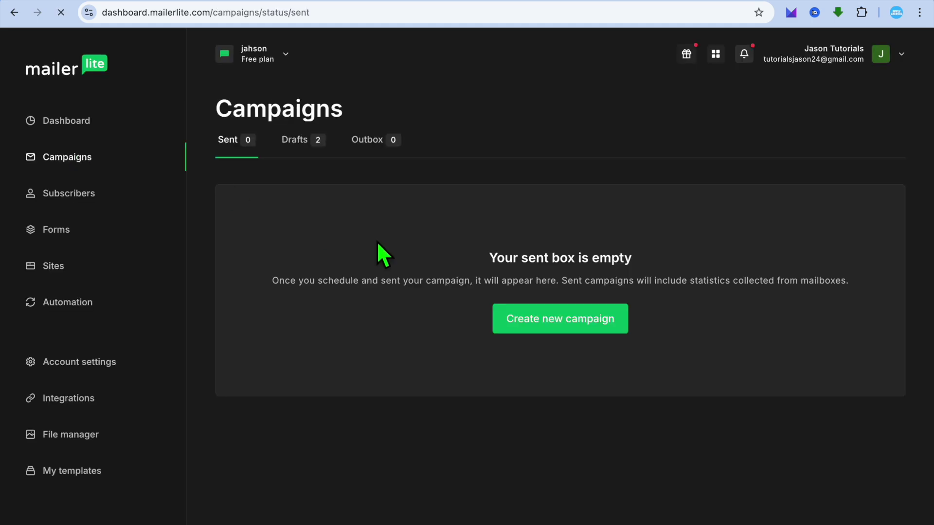
# Create a new campaign of the Regular campaign type
pyautogui.click(534, 319)
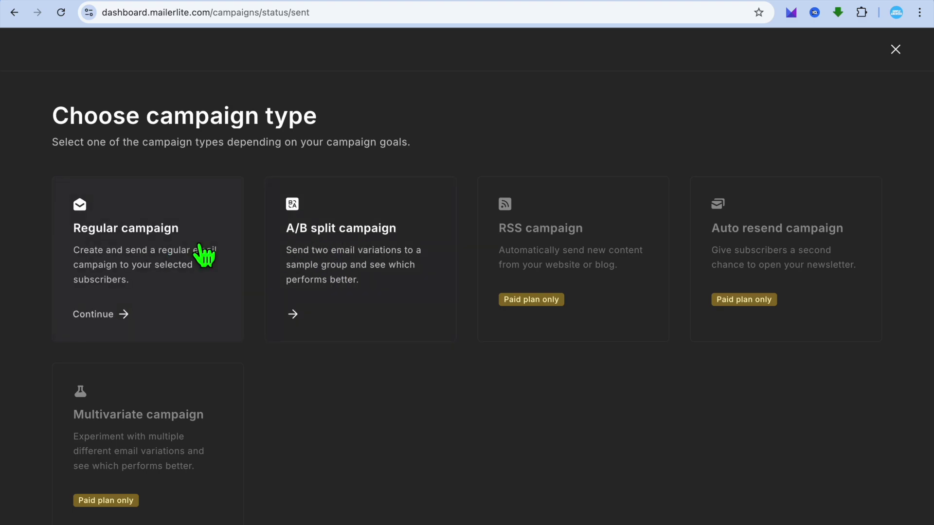
pyautogui.click(180, 256)
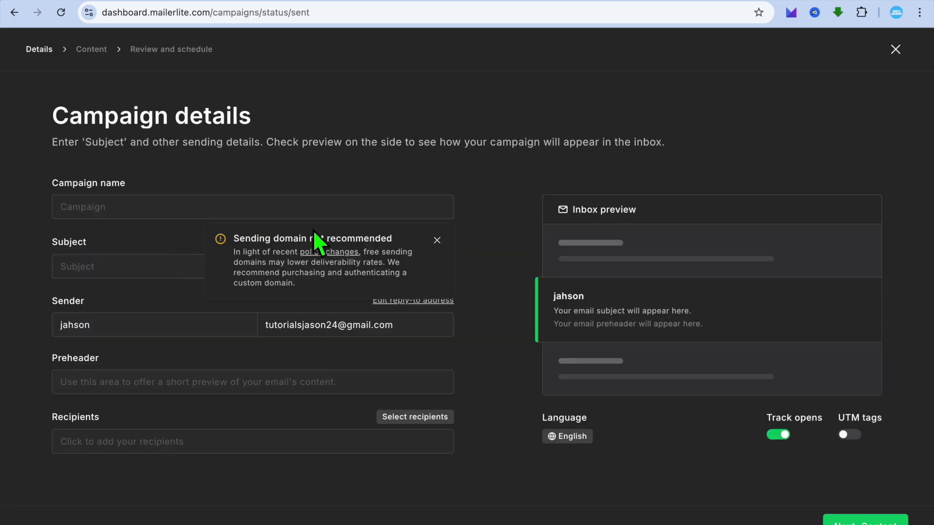
# Dismiss the sending domain warning and set the campaign name and subject to 'test'
pyautogui.click(437, 240)
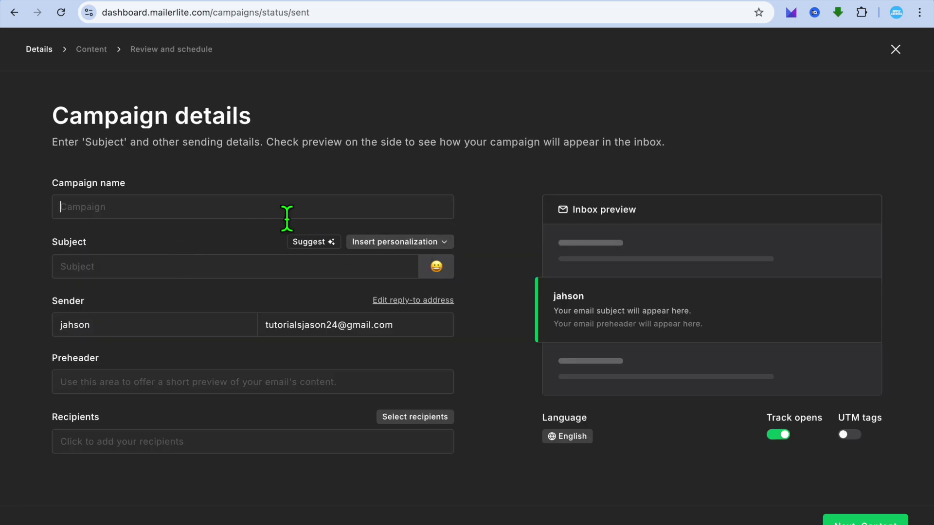
pyautogui.write('test')
pyautogui.click(173, 268)
pyautogui.click(163, 321)
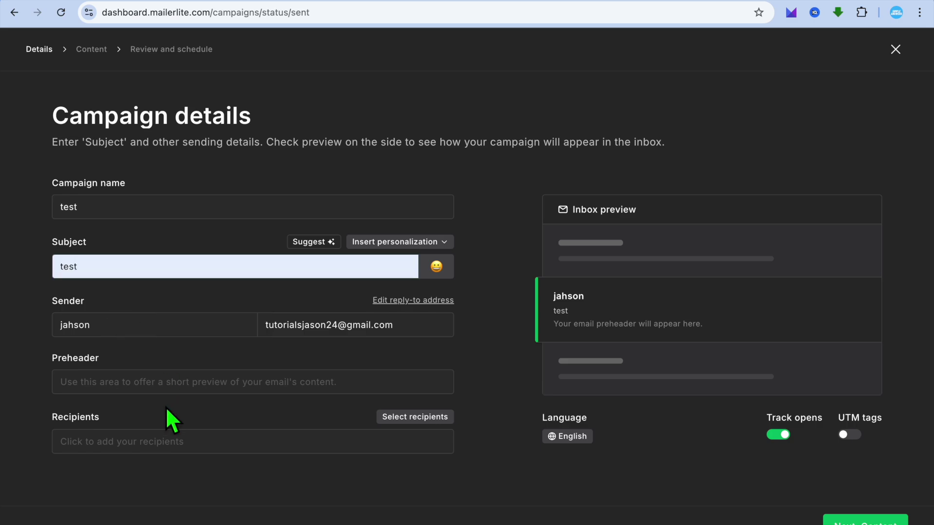
# Send the campaign to all active subscribers and continue to the content step
pyautogui.click(165, 445)
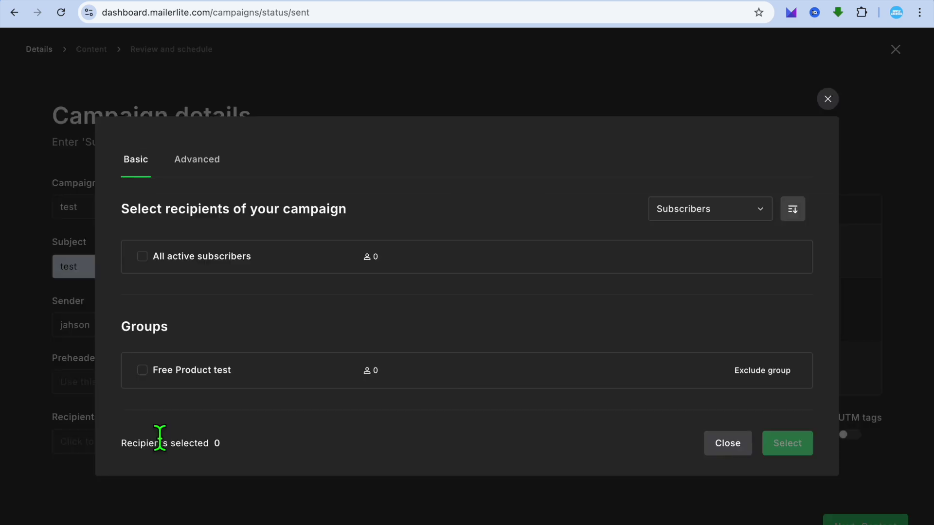
pyautogui.click(142, 256)
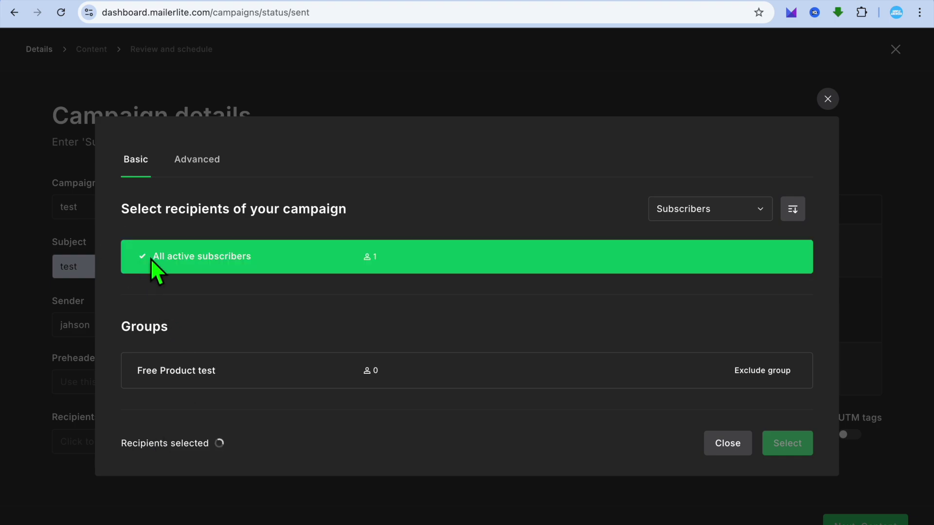
pyautogui.click(787, 444)
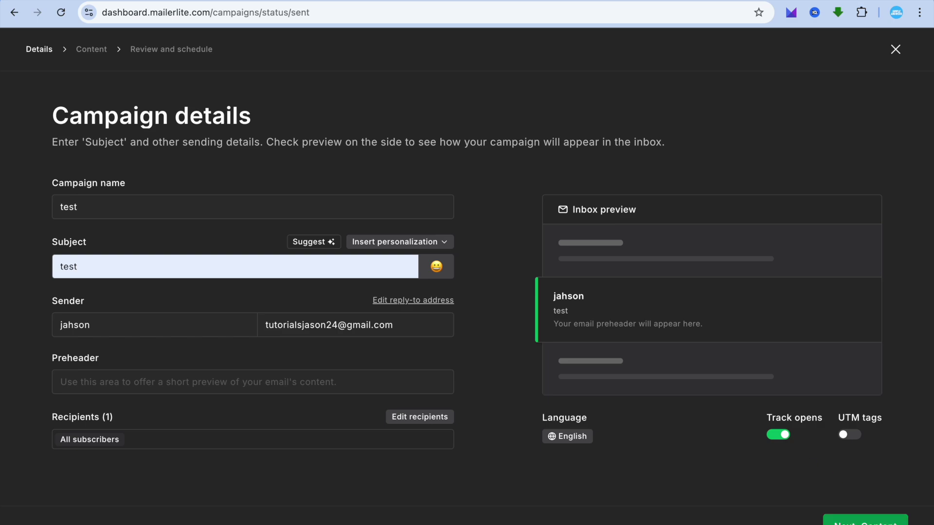
pyautogui.click(865, 520)
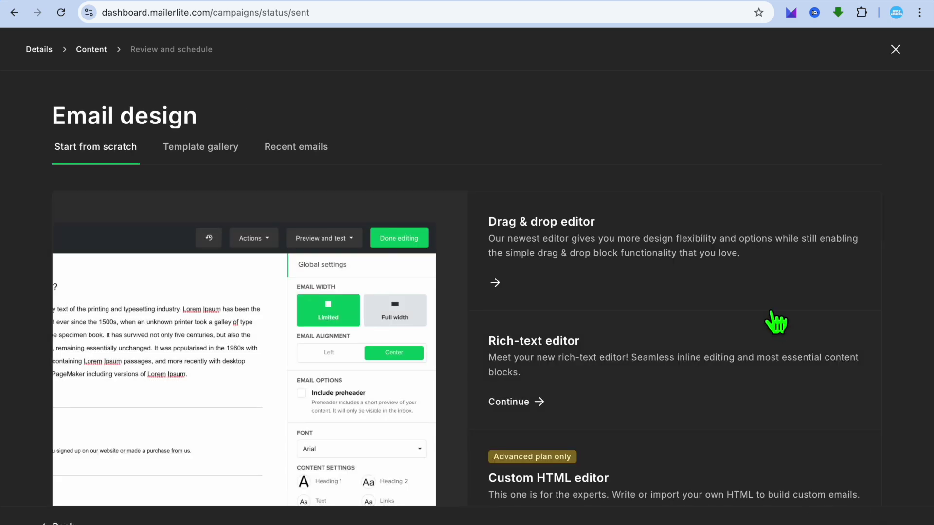
# Start from scratch with the Drag & drop editor
pyautogui.scroll(-2, 720, 292)
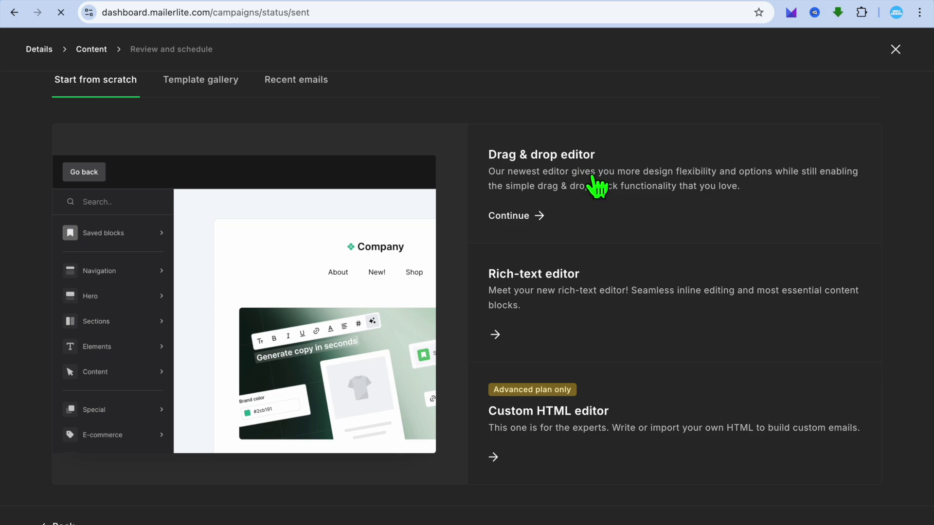
pyautogui.click(530, 216)
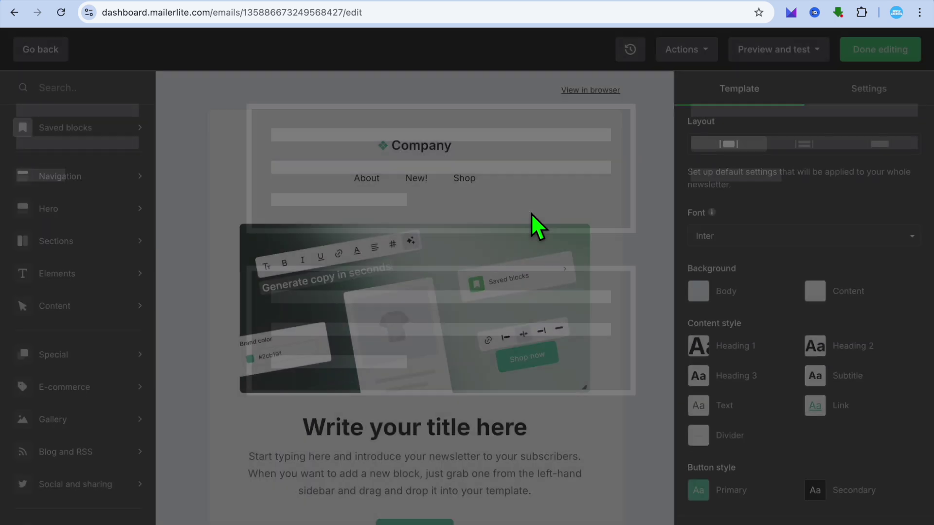
# Scroll to the template footer and bring up the Preview and test options
pyautogui.scroll(-4, 535, 227)
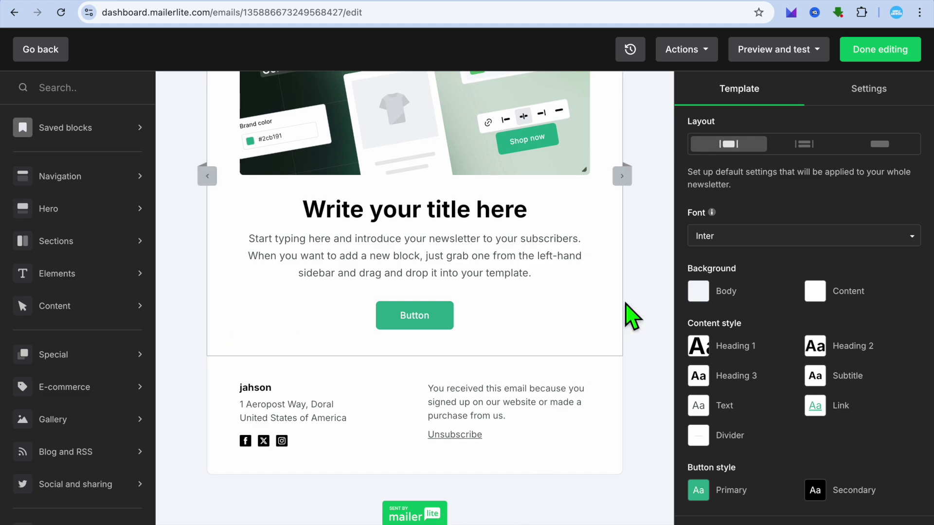
pyautogui.click(820, 52)
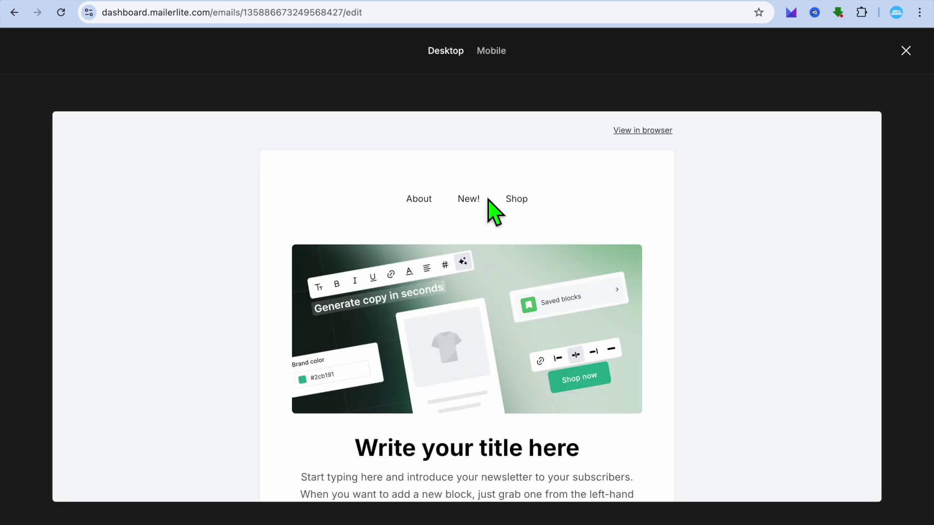
pyautogui.scroll(-5, 559, 251)
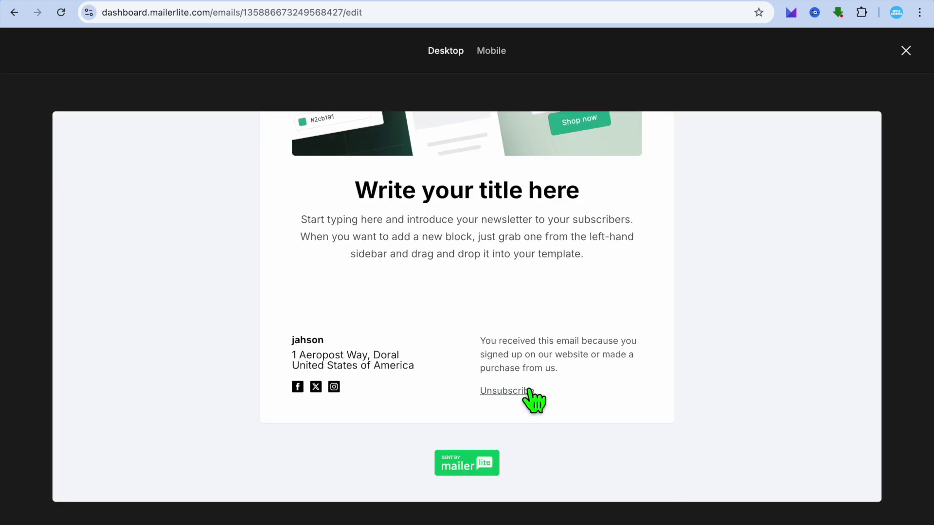
pyautogui.click(906, 50)
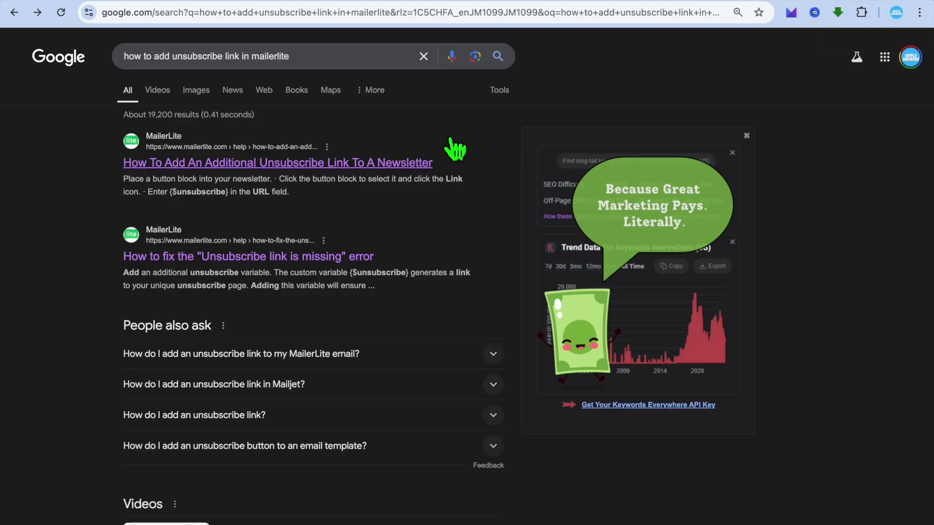
# Open the help article 'How to add an additional unsubscribe link to a newsletter'
pyautogui.click(314, 165)
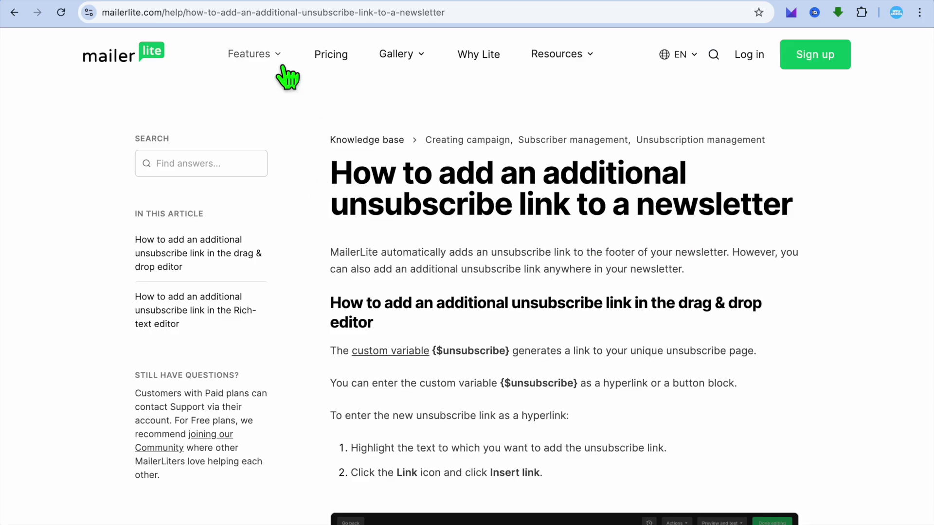
# Copy the full {$unsubscribe} variable with braces from the article and return to the editor
pyautogui.click(441, 360)
pyautogui.moveTo(442, 364); pyautogui.dragTo(506, 365)
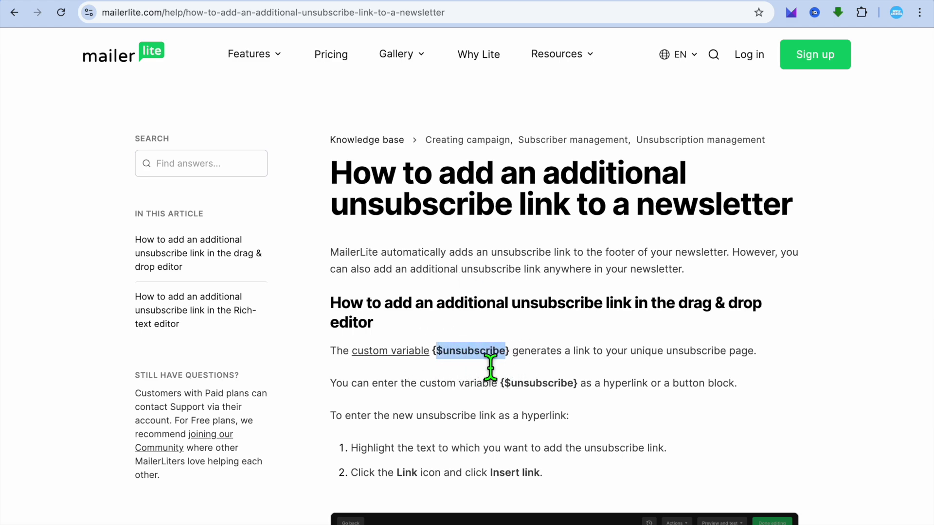
pyautogui.rightClick(471, 356)
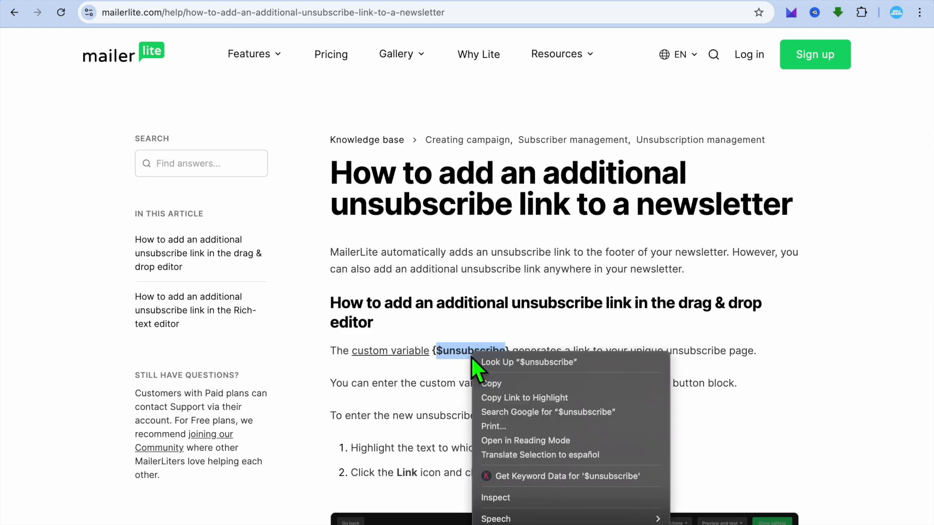
pyautogui.click(437, 358)
pyautogui.moveTo(438, 359); pyautogui.dragTo(515, 362)
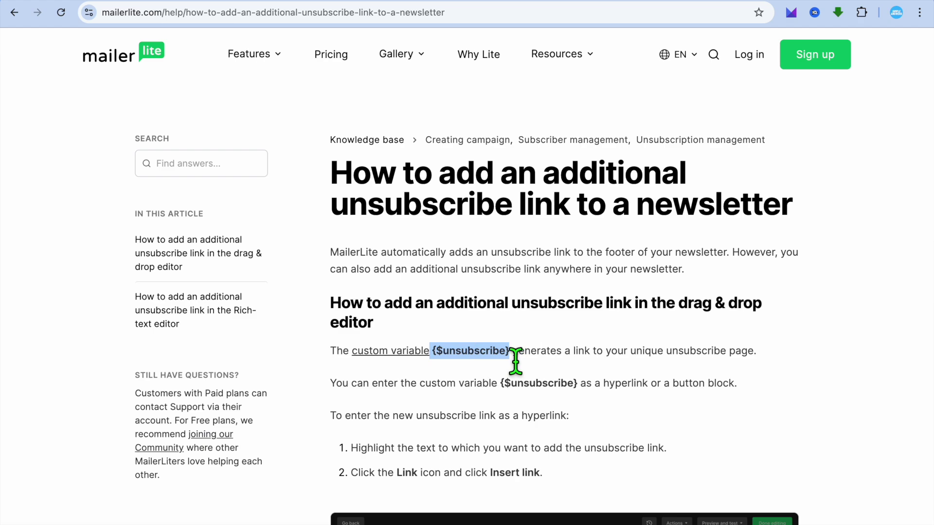
pyautogui.rightClick(464, 355)
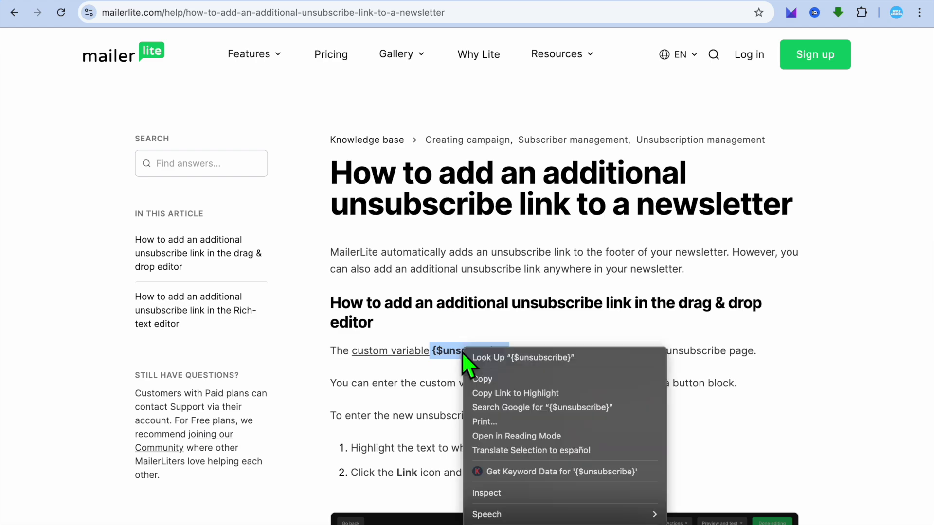
pyautogui.click(497, 380)
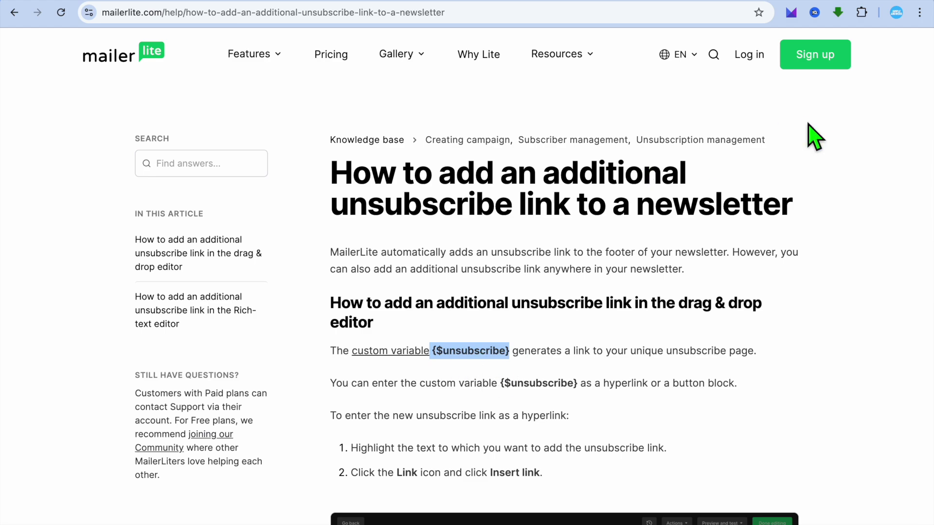
pyautogui.hotkey('ctrl', 'Tab')
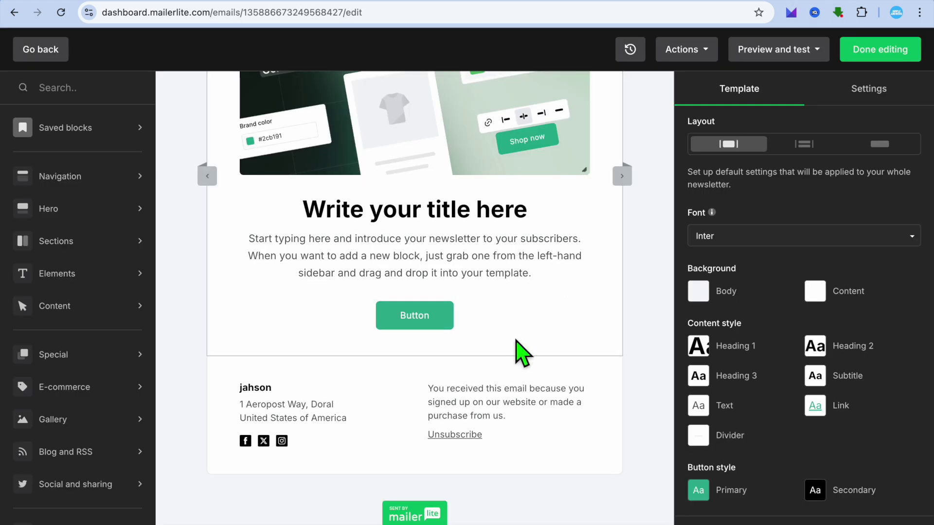
# Set the hero Button's URL to the pasted {$unsubscribe} variable and open Preview mode
pyautogui.click(411, 321)
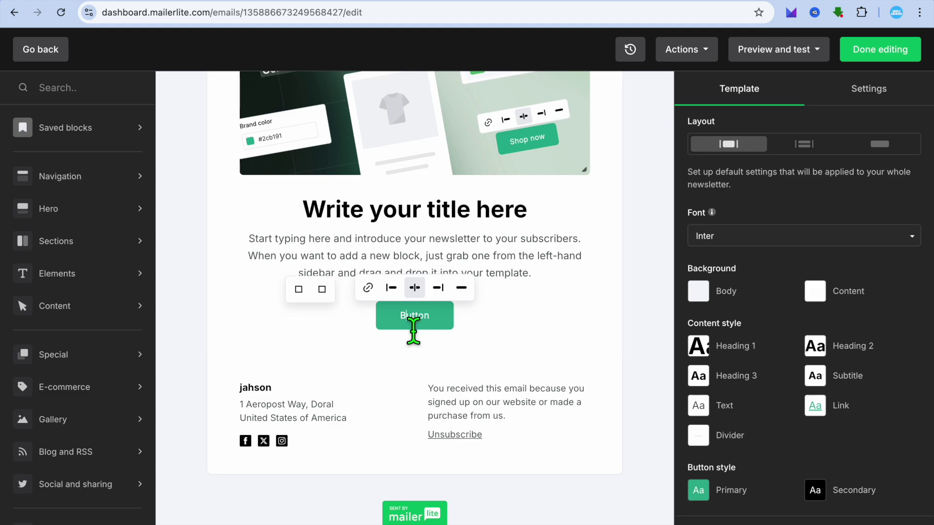
pyautogui.click(368, 288)
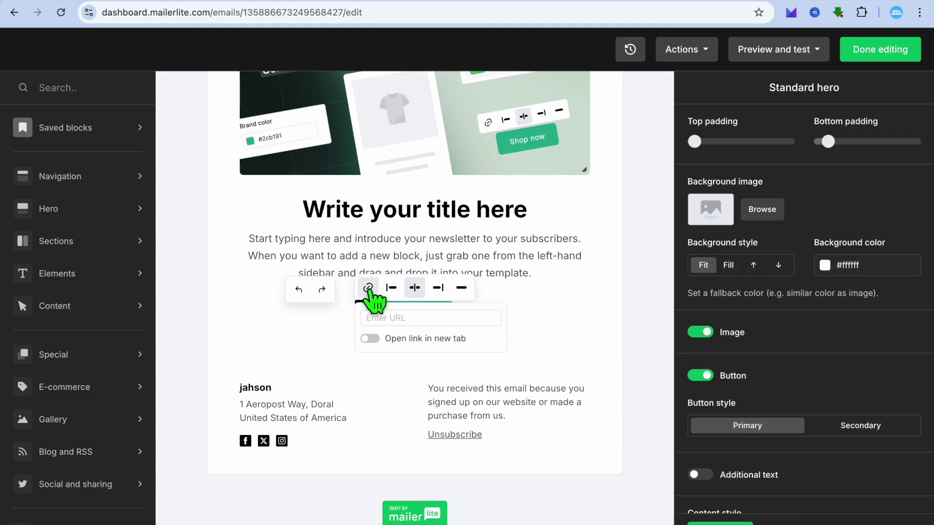
pyautogui.rightClick(397, 321)
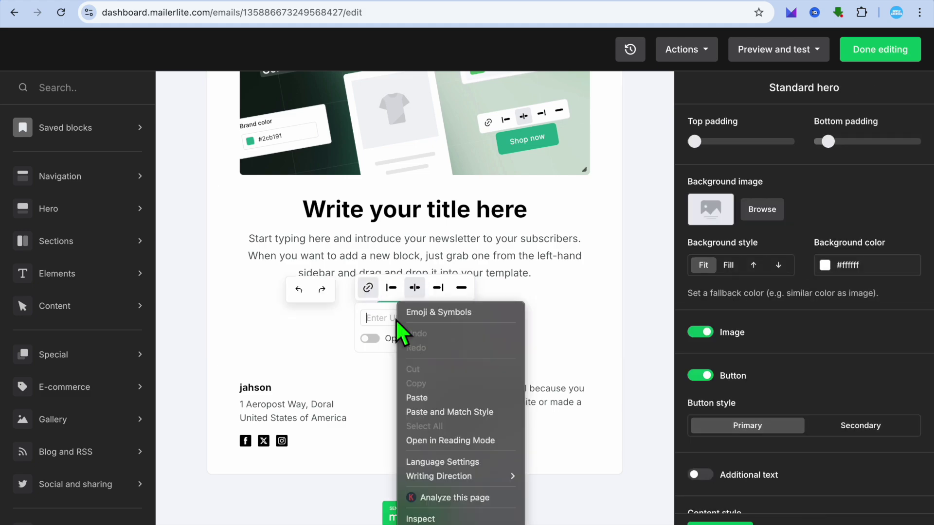
pyautogui.click(418, 397)
pyautogui.click(427, 409)
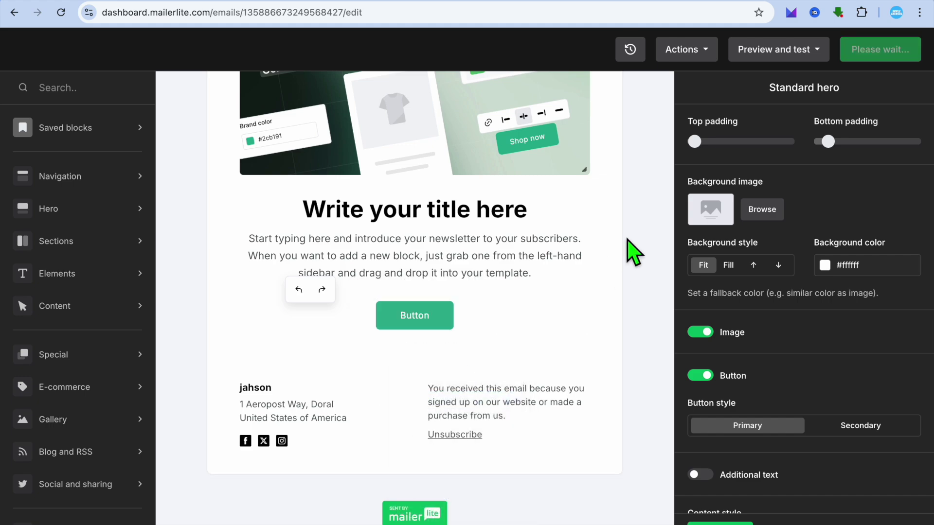
pyautogui.click(798, 50)
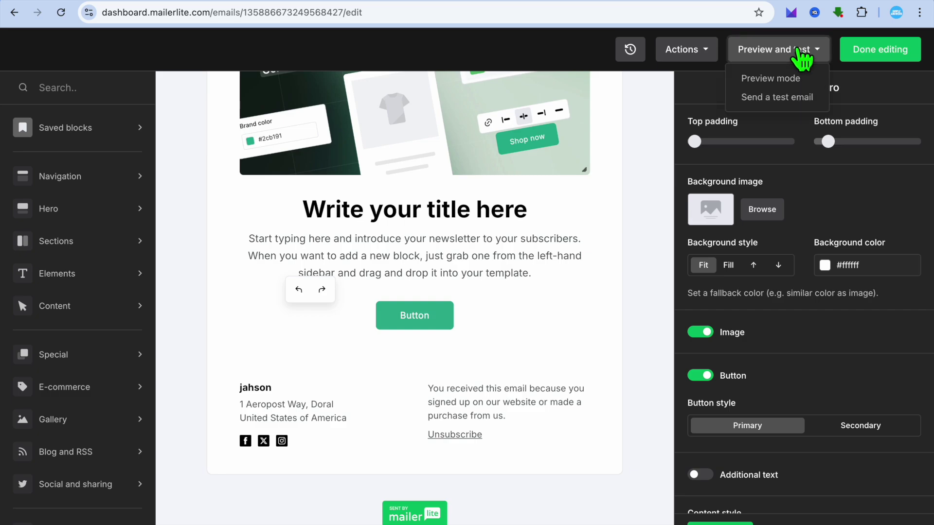
pyautogui.click(775, 79)
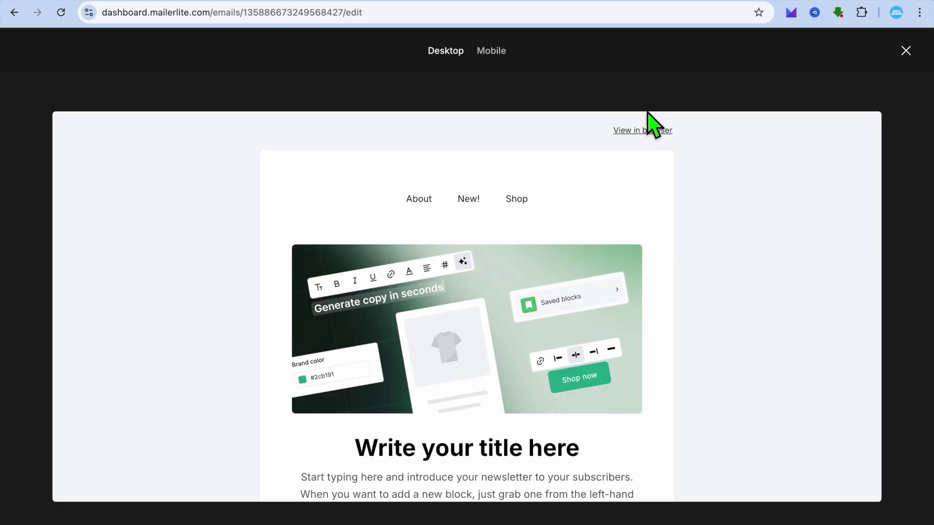
# Test the hero Button's link in the preview, then close the preview
pyautogui.scroll(-6, 562, 268)
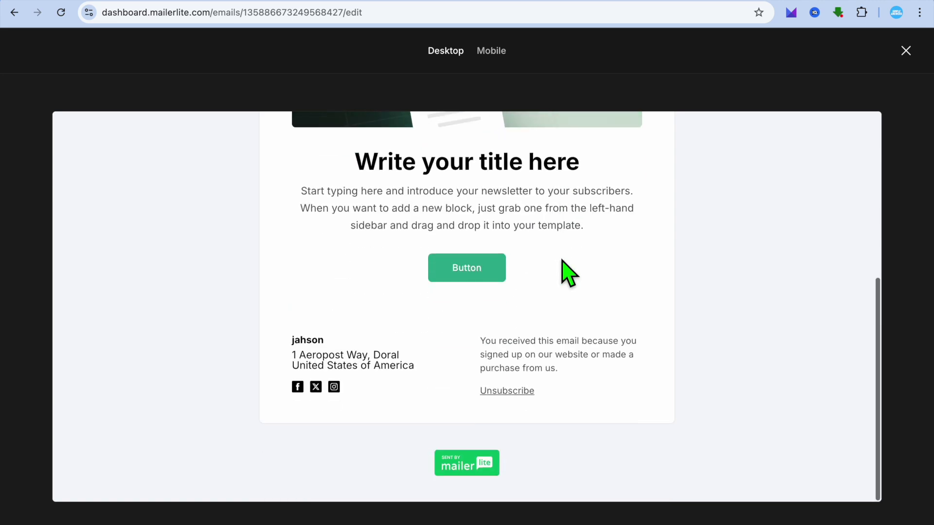
pyautogui.click(468, 270)
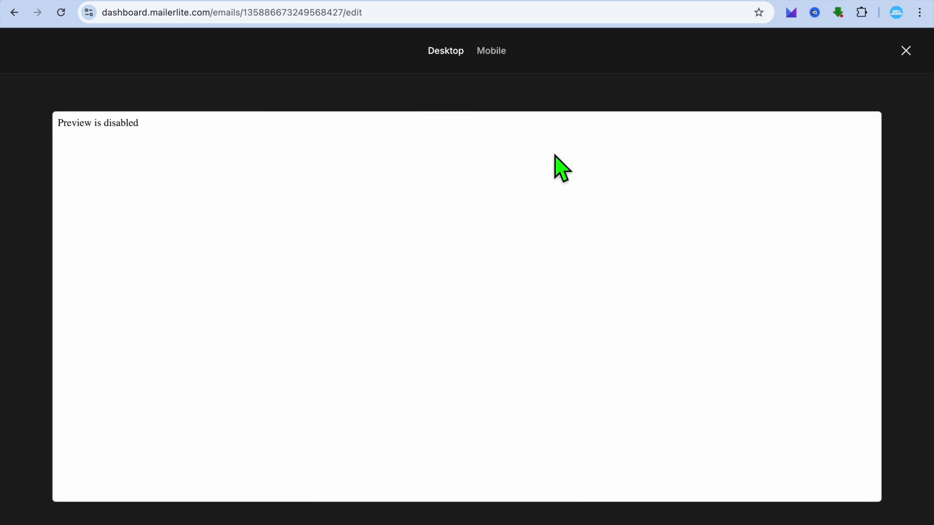
pyautogui.click(914, 51)
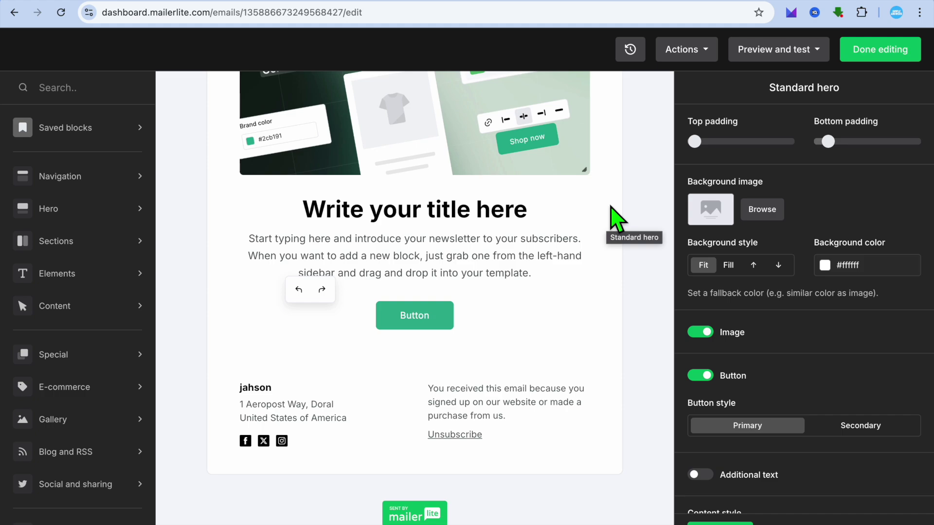
# Select 'newsletter' in the hero paragraph and insert a link with URL {$unsubscribe}
pyautogui.click(472, 257)
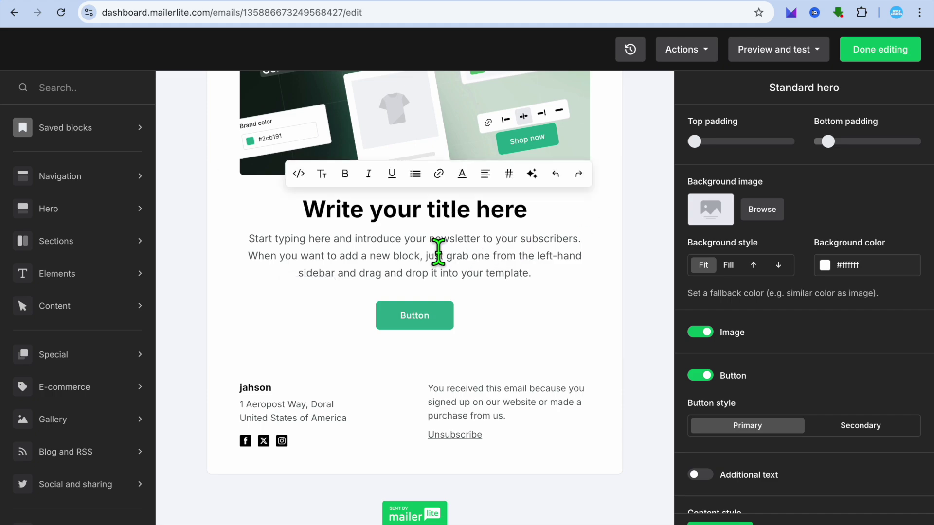
pyautogui.click(439, 252)
pyautogui.moveTo(438, 252); pyautogui.dragTo(487, 249)
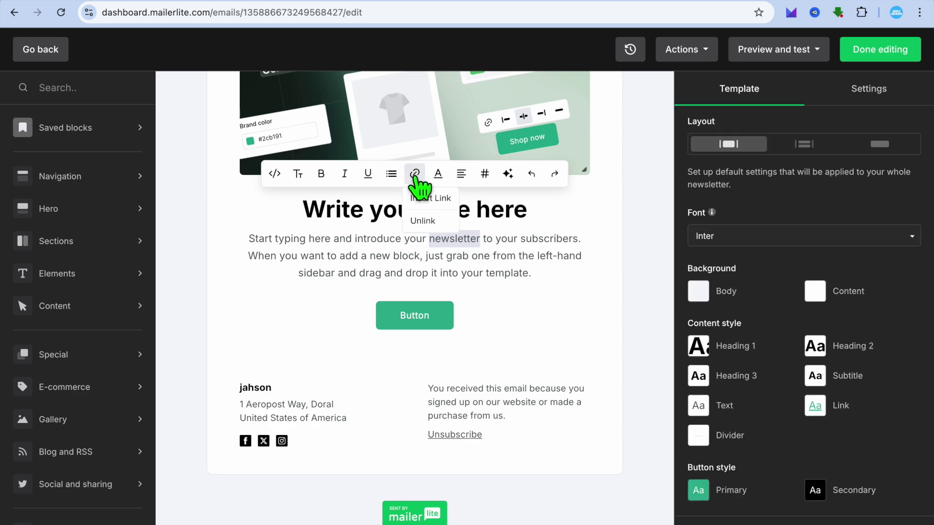
pyautogui.click(415, 176)
pyautogui.click(436, 204)
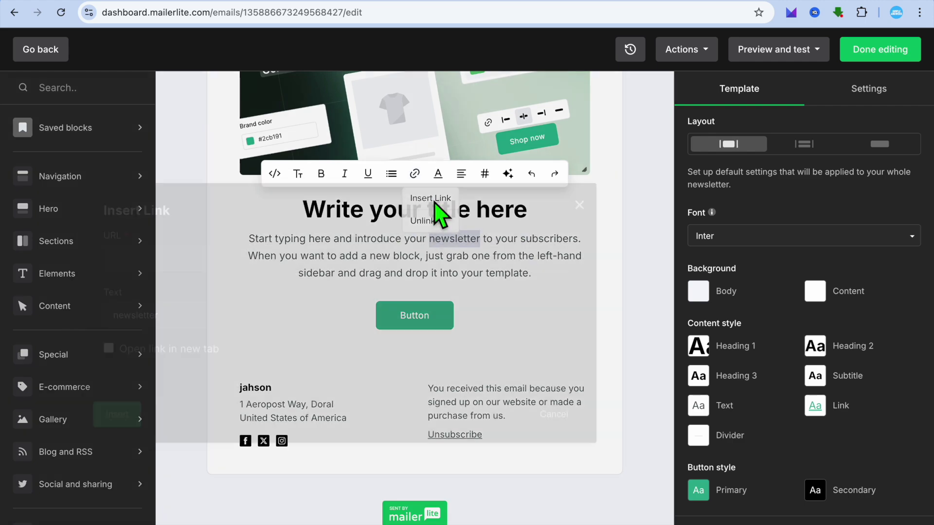
pyautogui.rightClick(254, 261)
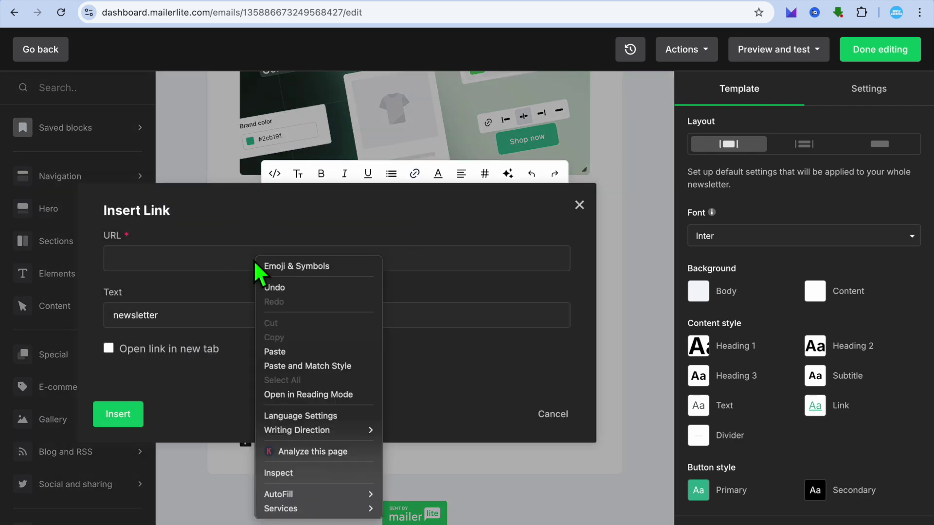
pyautogui.click(270, 350)
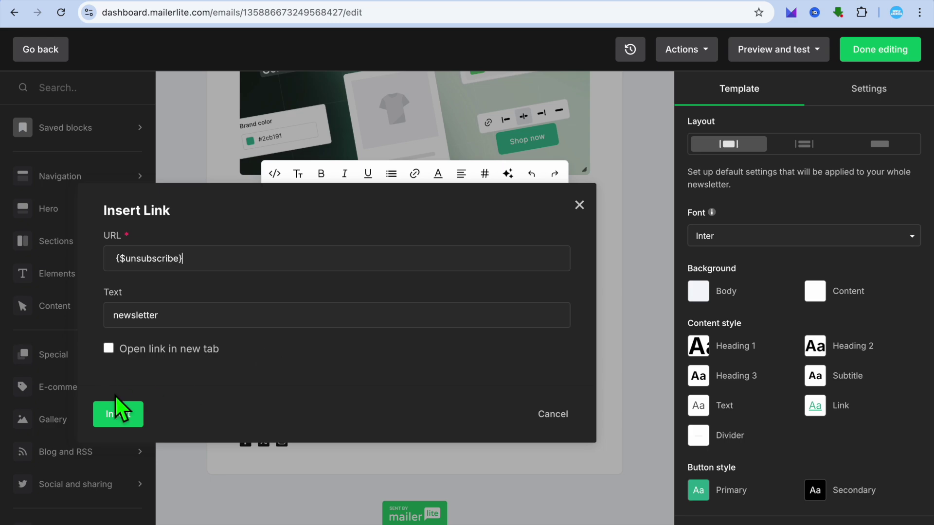
pyautogui.click(120, 418)
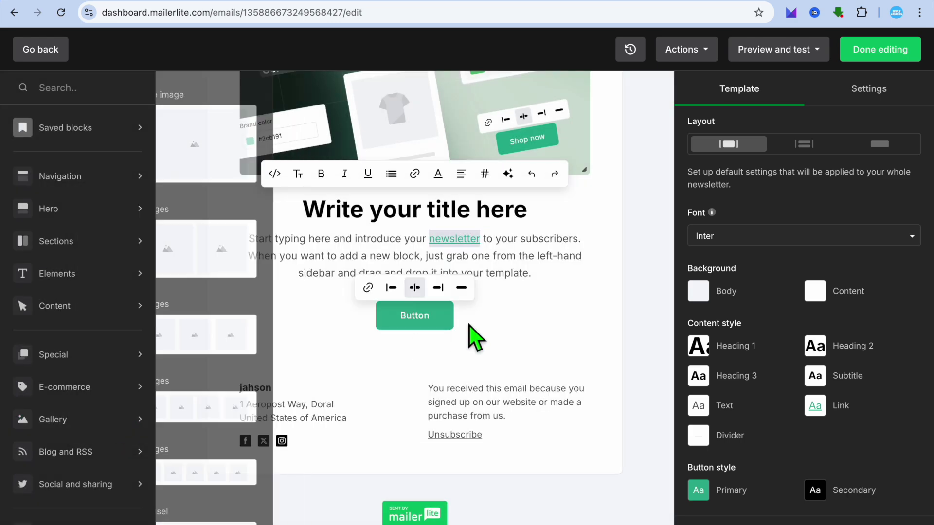
# Select the hero block to check its settings and scroll down the email
pyautogui.click(520, 292)
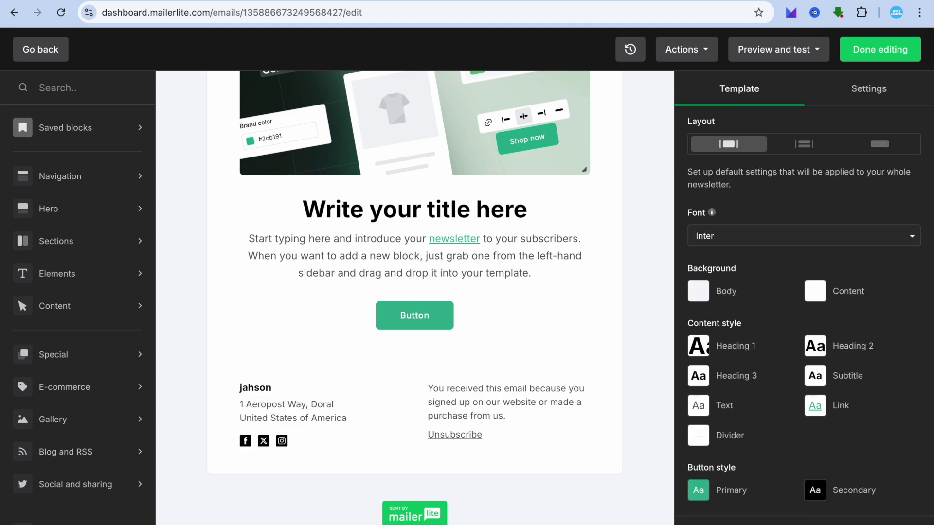
pyautogui.scroll(-1, 804, 318)
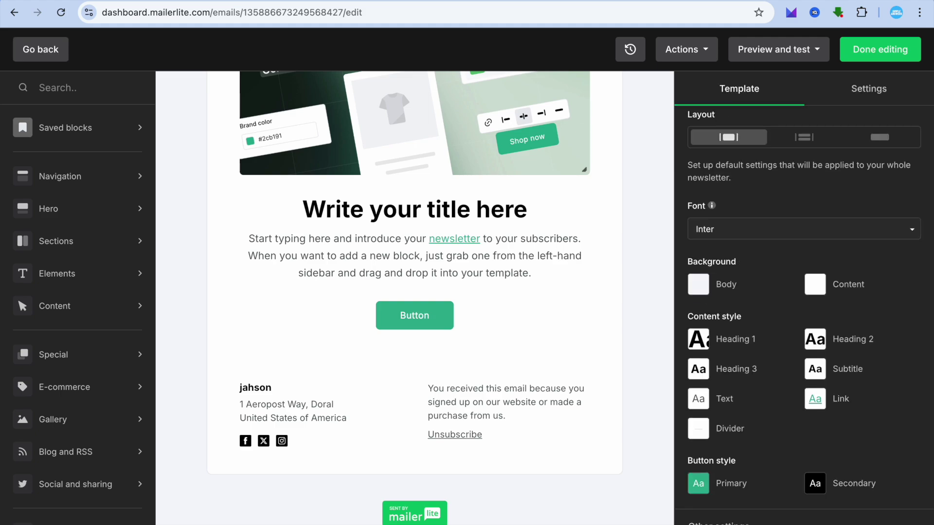